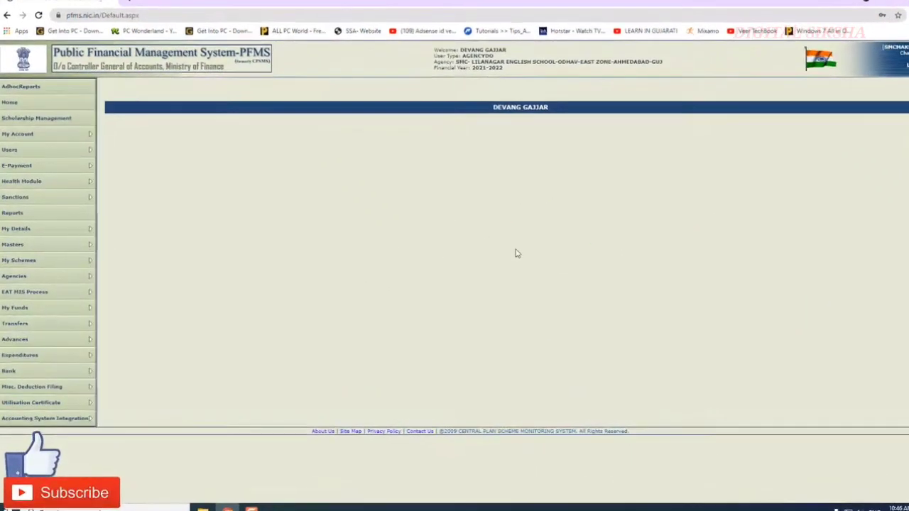
Open a blank Create Vendor form via Masters > Vendors > Add New.
mouse_move(95, 318)
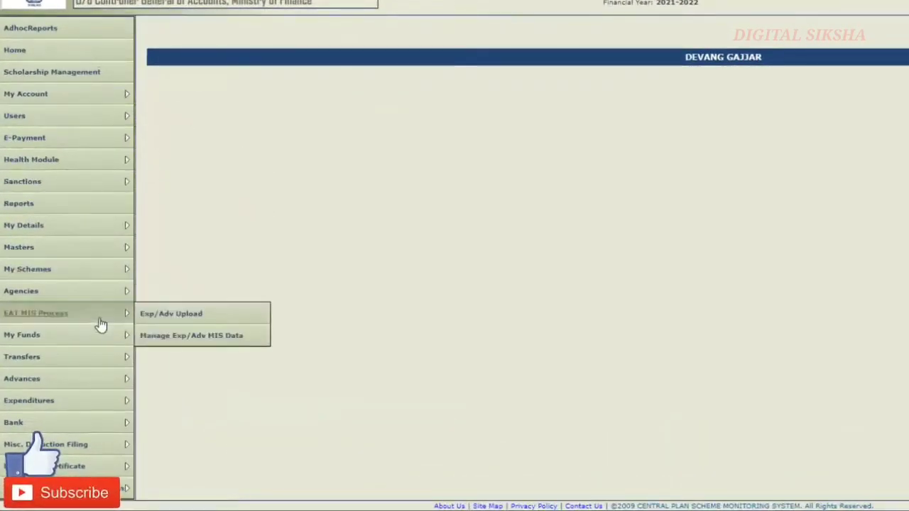
mouse_move(96, 252)
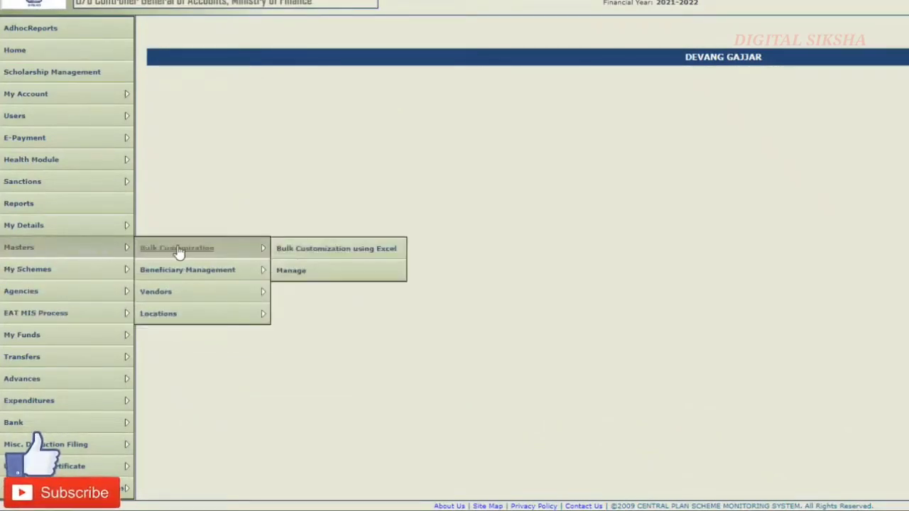
mouse_move(185, 303)
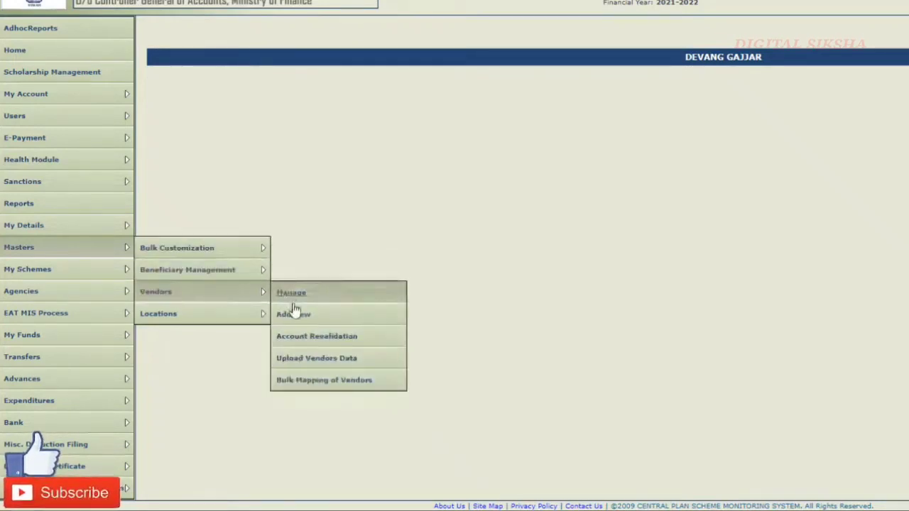
left_click(295, 322)
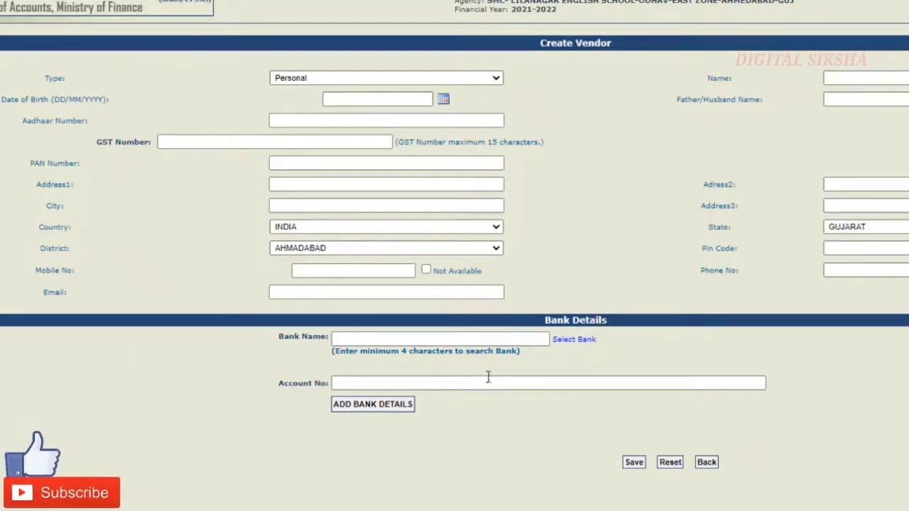
Save the empty Create Vendor form so its mandatory fields show as Required.
left_click(634, 465)
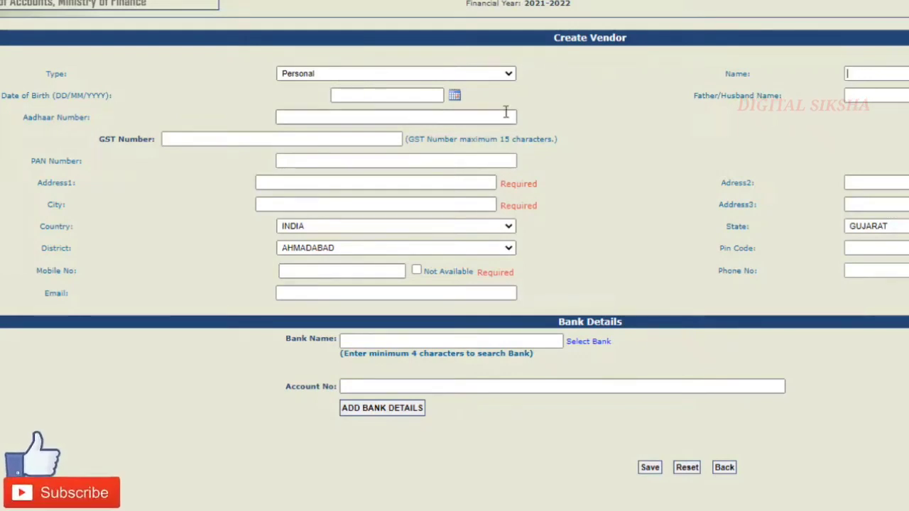
Expand the Type dropdown to list Personal, Commercial, Institutional, NGO and other vendor types.
left_click(508, 76)
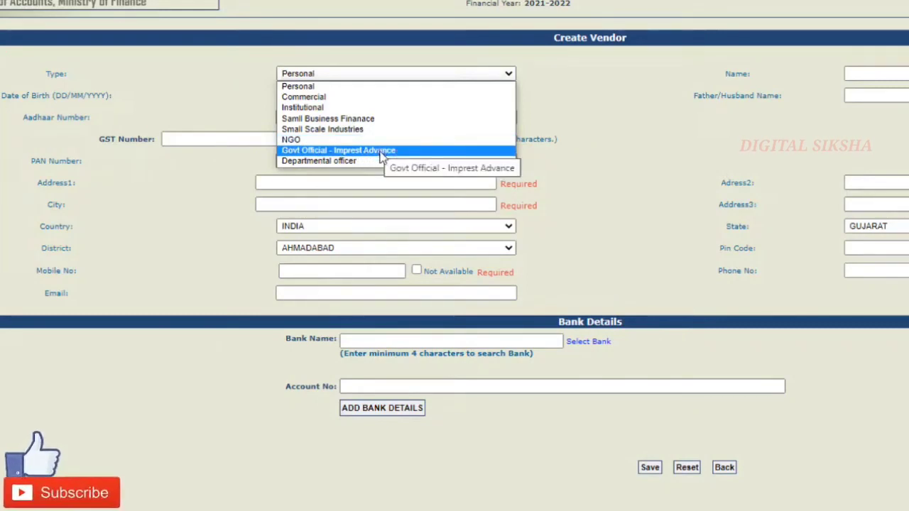
Keep Type as Personal and enter the vendor's full name in the Name field.
left_click(353, 88)
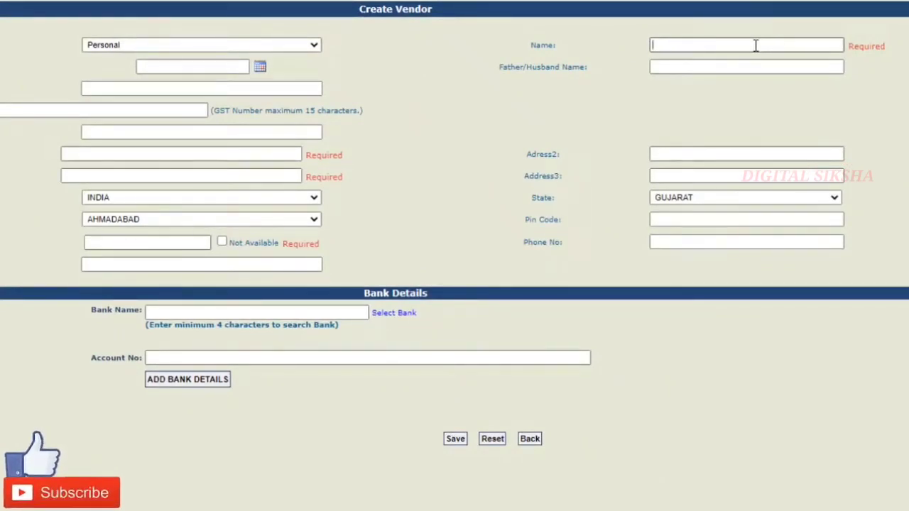
left_click(756, 45)
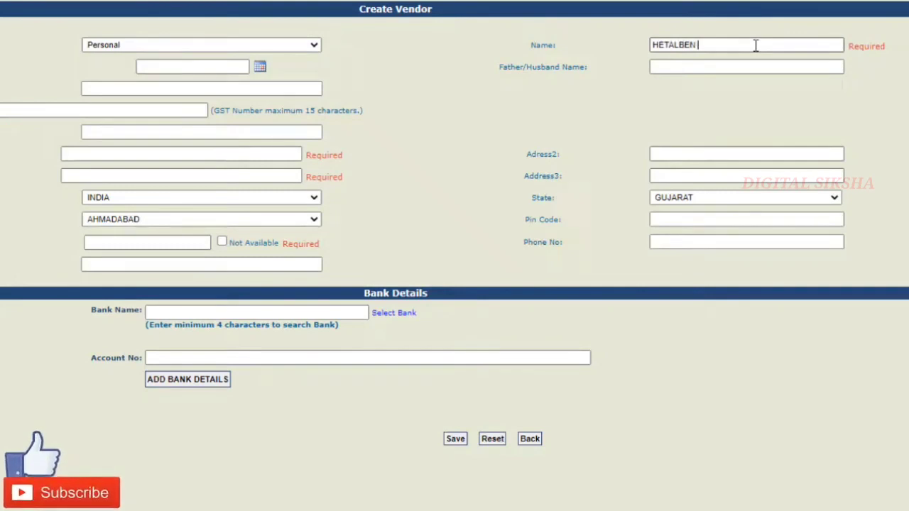
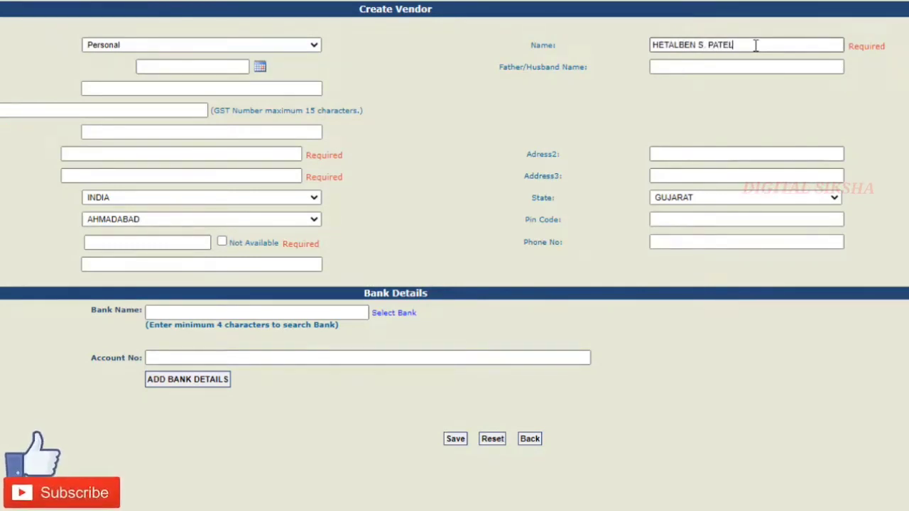
left_click(365, 55)
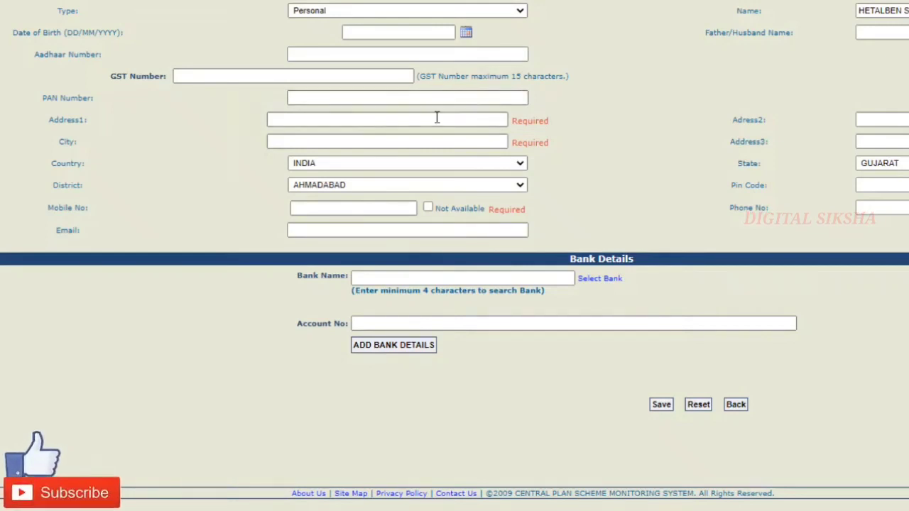
Enter the vendor's first address line and city.
left_click(385, 118)
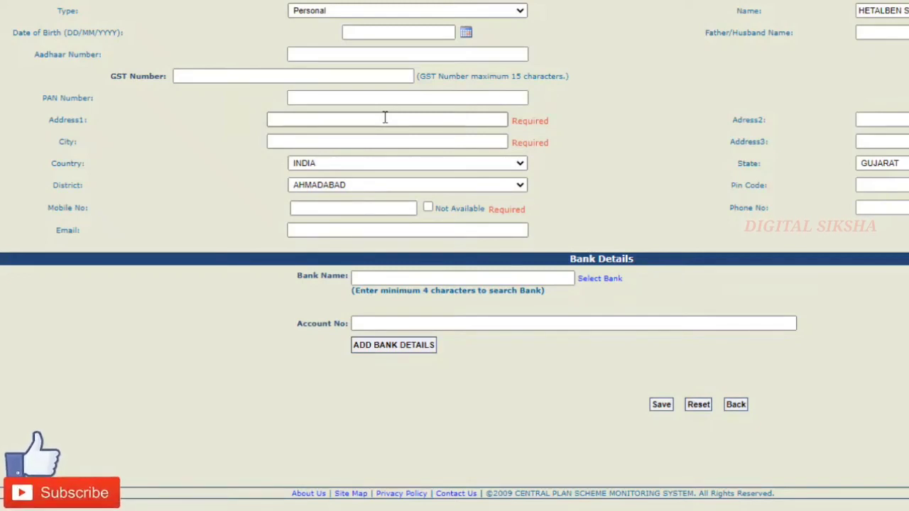
type("VIRAT")
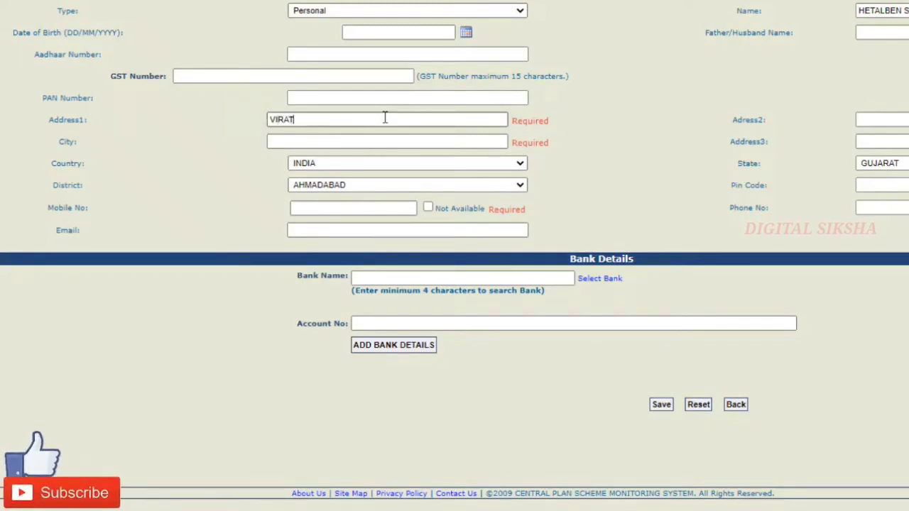
type("NAGAR")
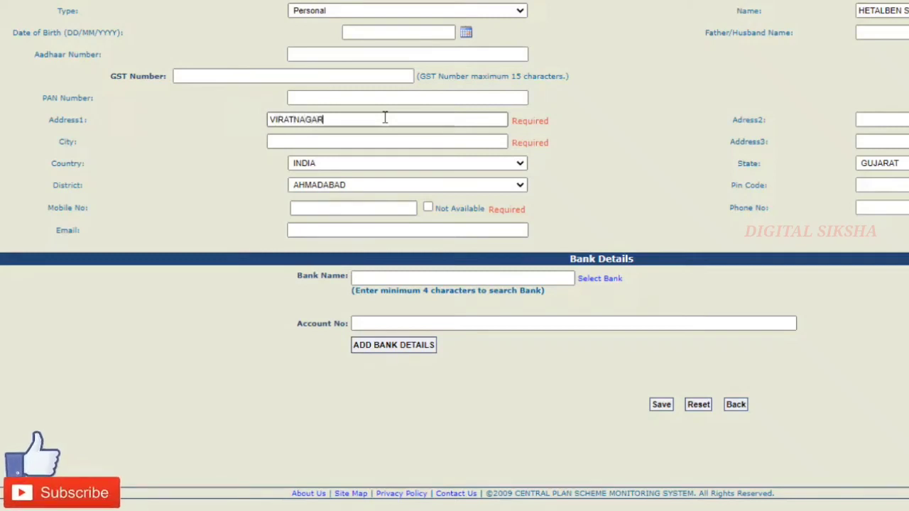
left_click(390, 139)
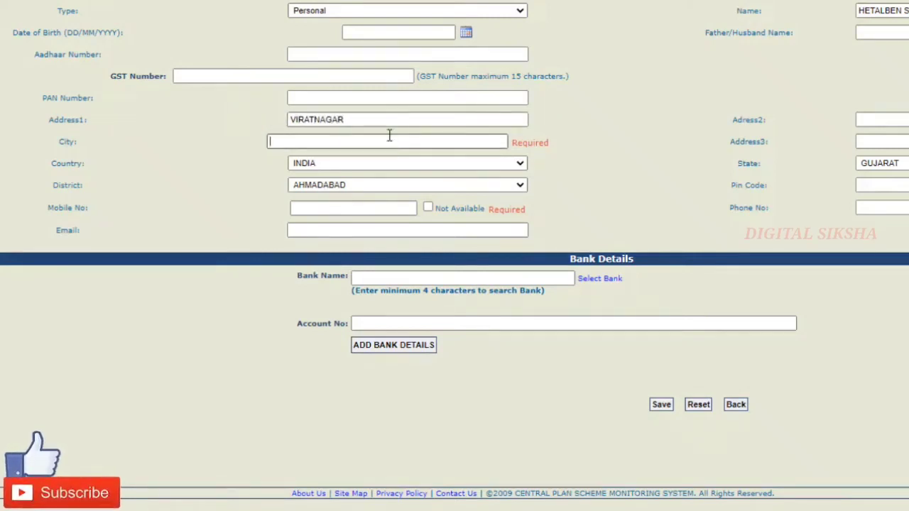
type("AHMEDABAD")
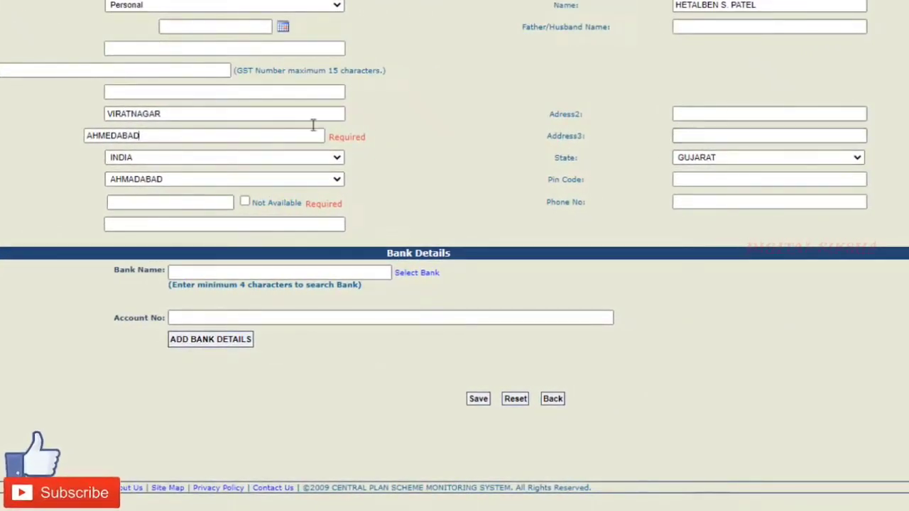
Mark Mobile No as Not Available and accept the no-payment-alerts warning.
left_click(747, 135)
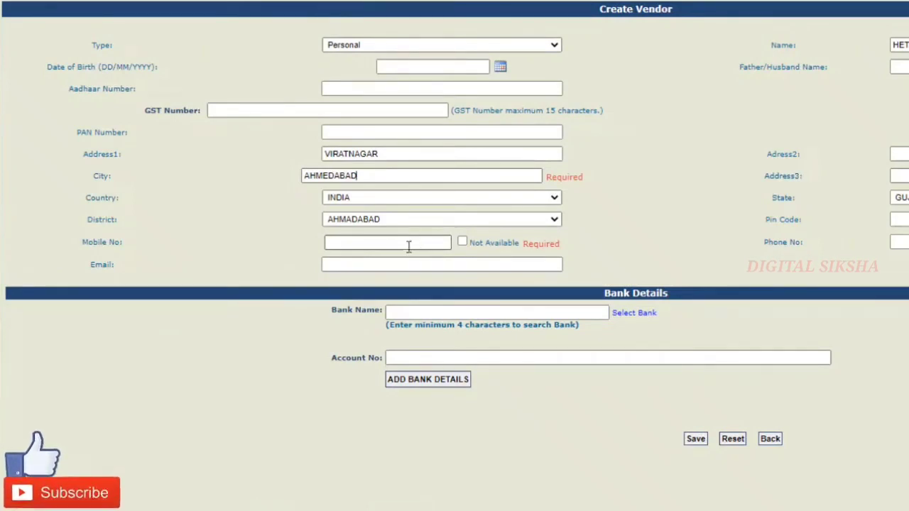
left_click(463, 243)
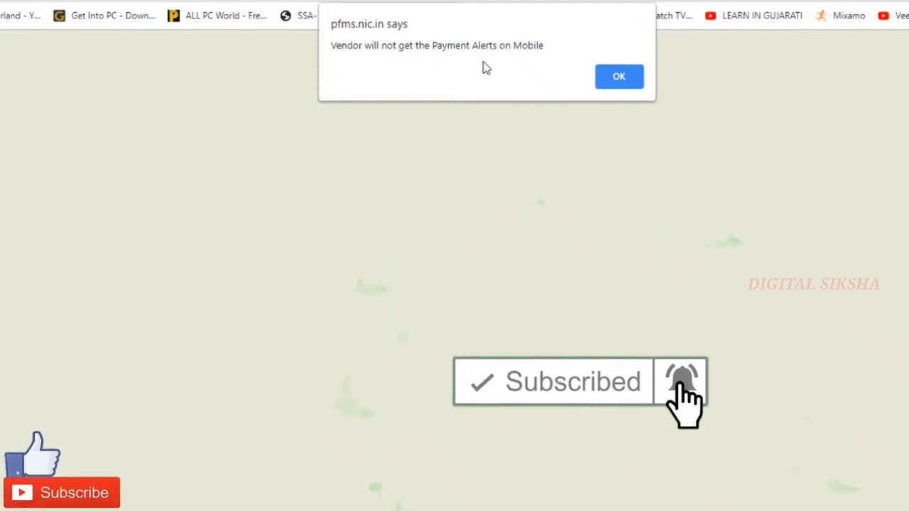
left_click(619, 78)
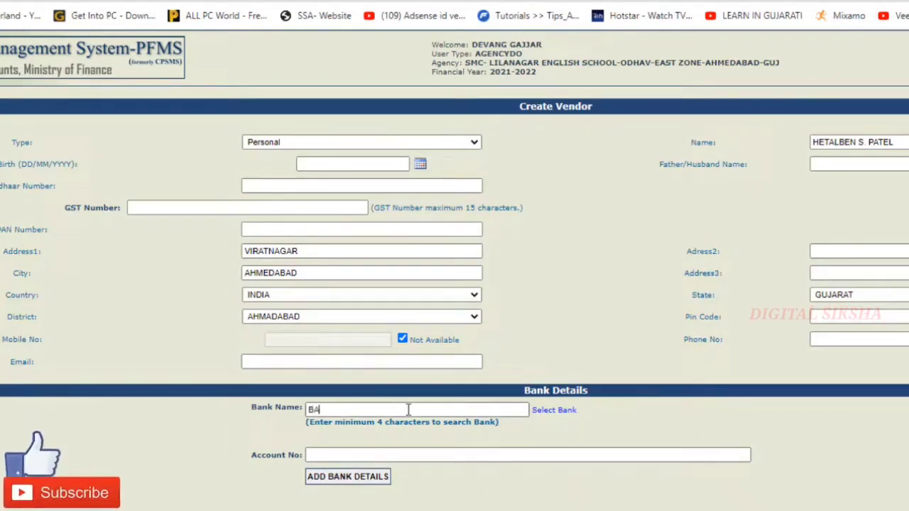
Choose BANK OF BARODA (Y), paste the vendor's account number, and add the bank details.
type("NK OF B")
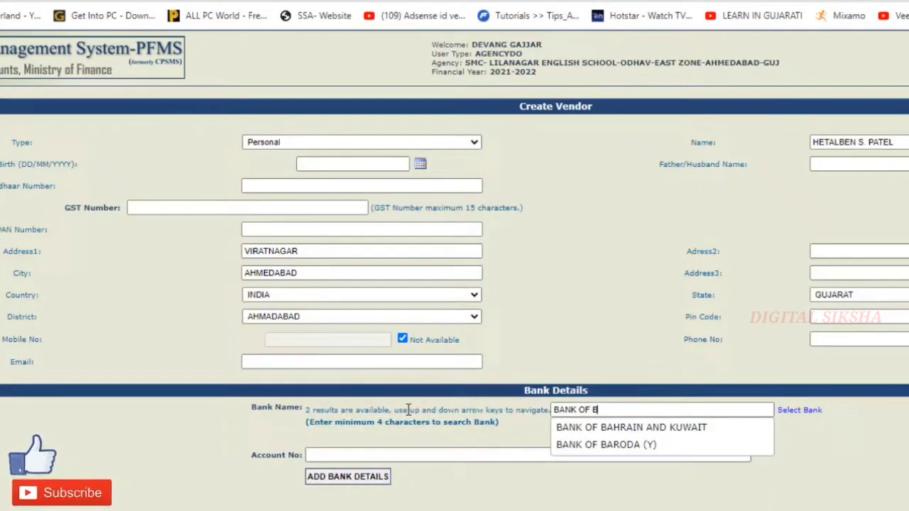
left_click(623, 443)
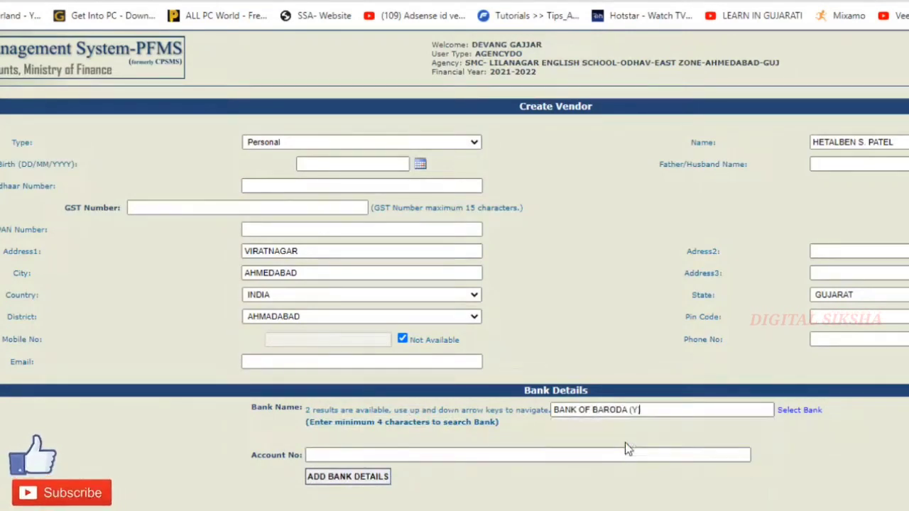
left_click(339, 455)
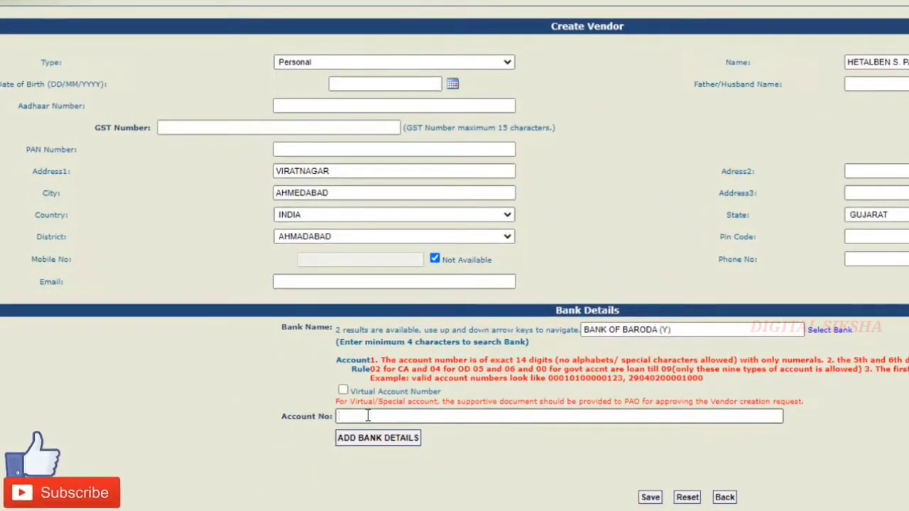
key("ctrl+v")
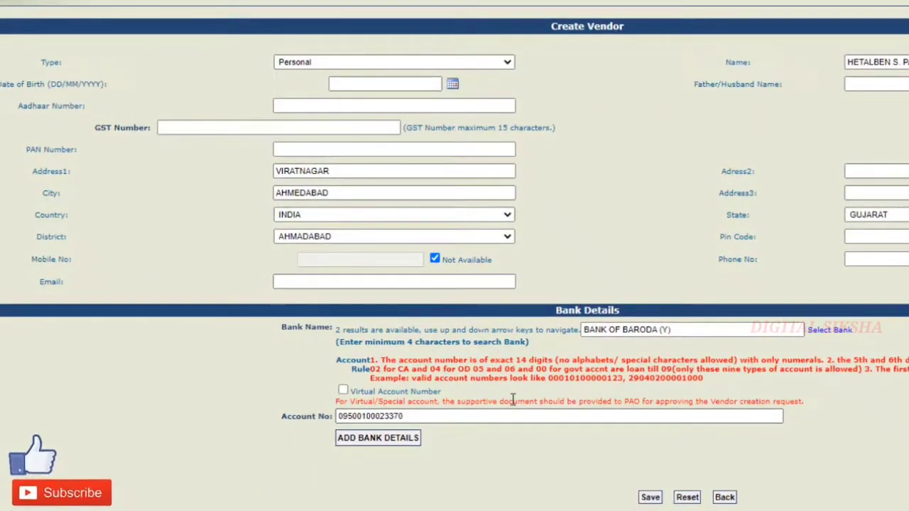
left_click(366, 441)
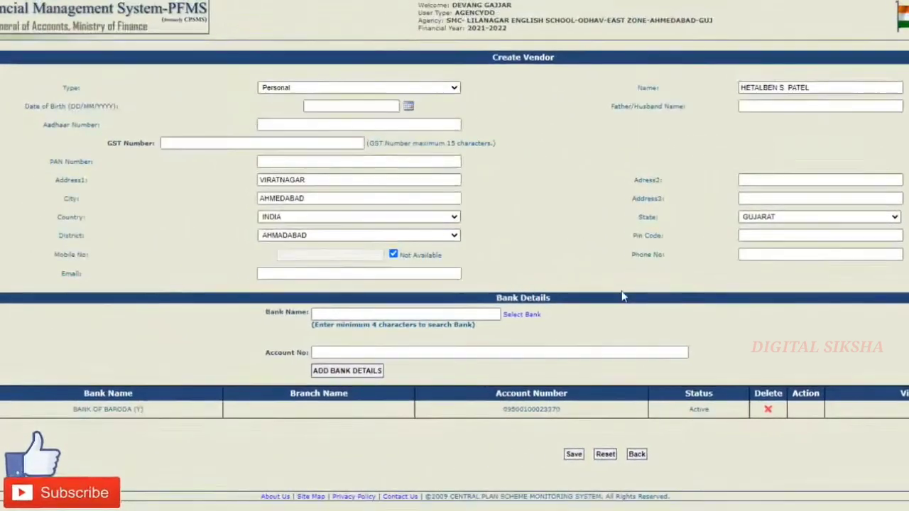
Attempt to save the vendor, which PFMS rejects as a duplicate bank account.
left_click(574, 455)
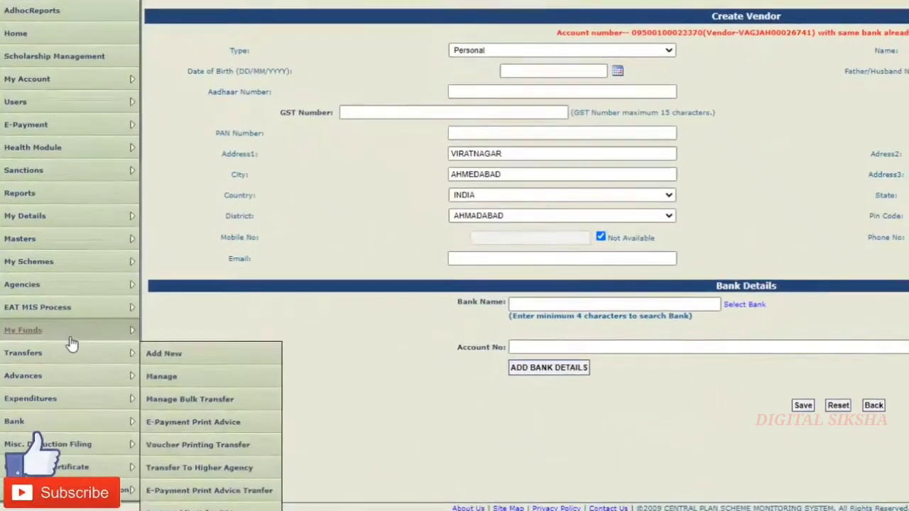
Open Manage Vendor, filter by 'Vendors not mapped with me', and enter the account number.
mouse_move(87, 244)
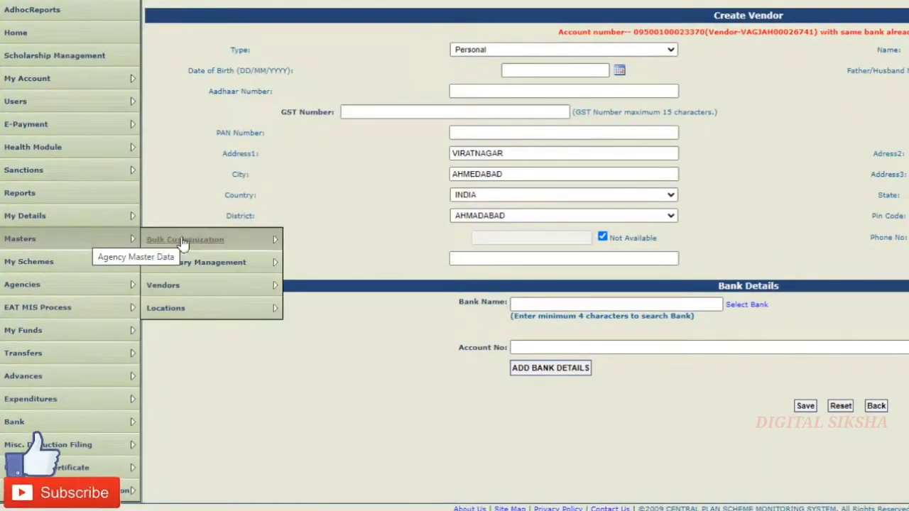
mouse_move(249, 287)
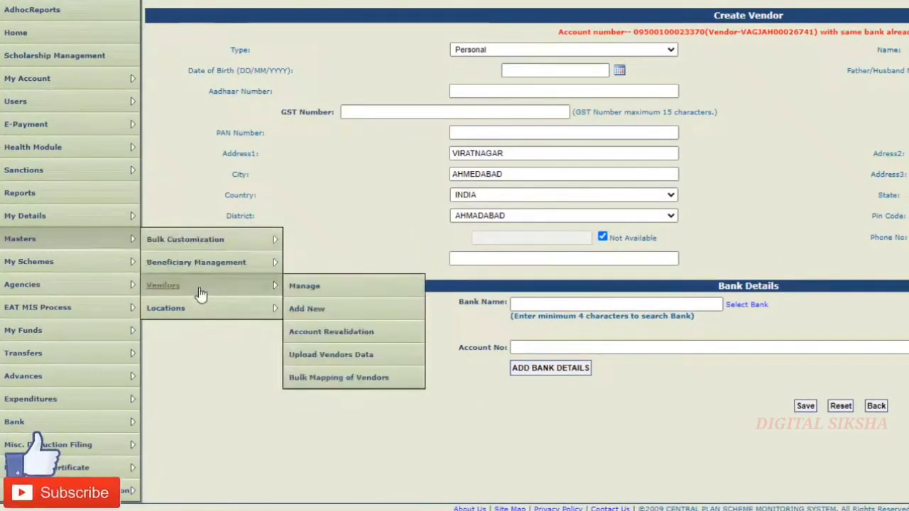
left_click(302, 286)
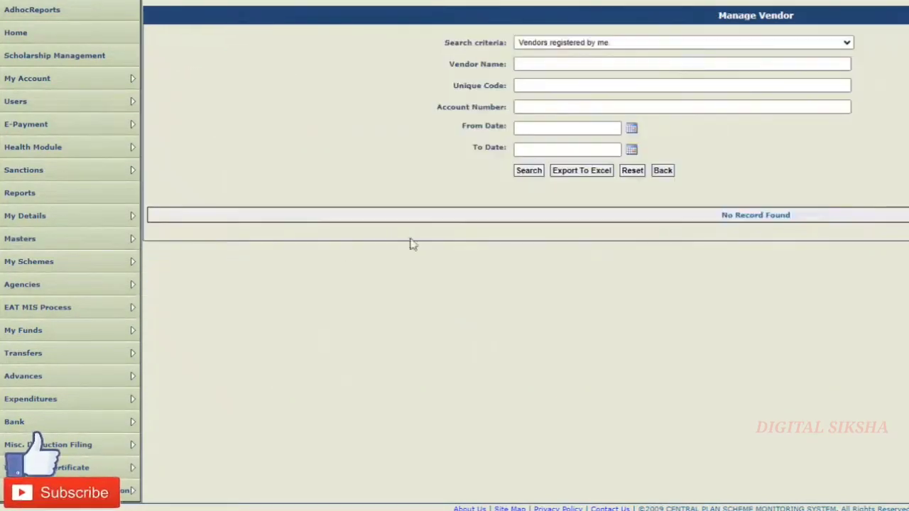
left_click(605, 44)
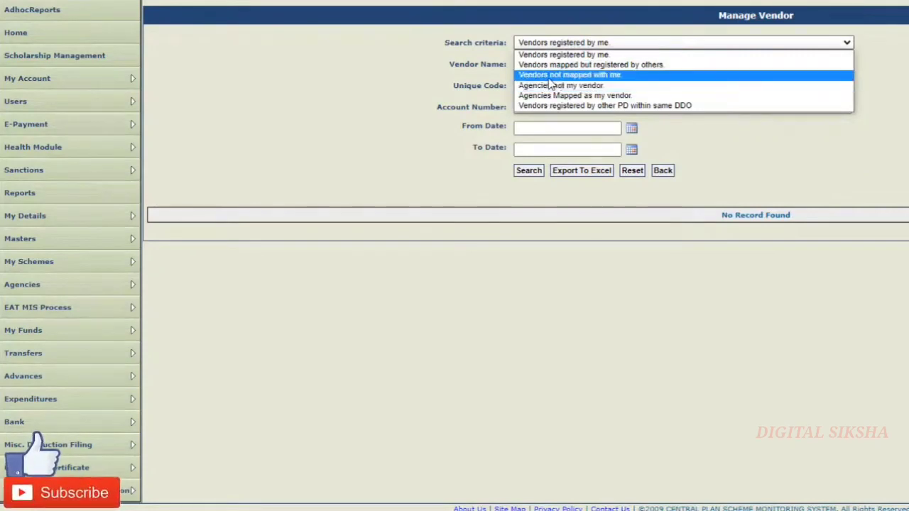
left_click(570, 78)
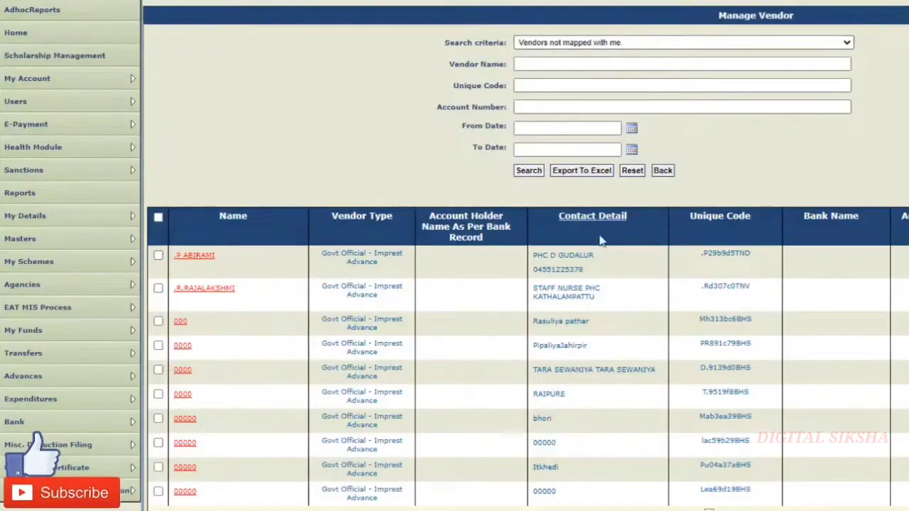
left_click(593, 108)
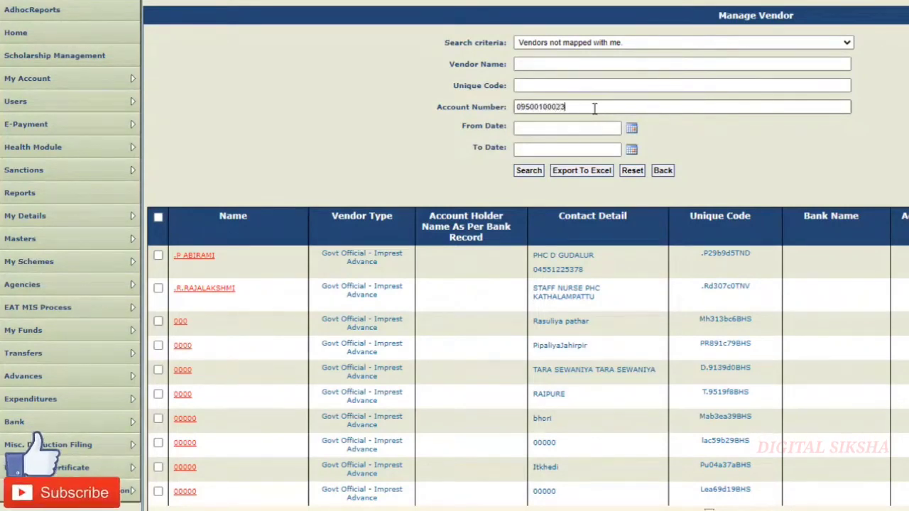
Search by the account number and open the single matching Personal vendor's details.
left_click(525, 173)
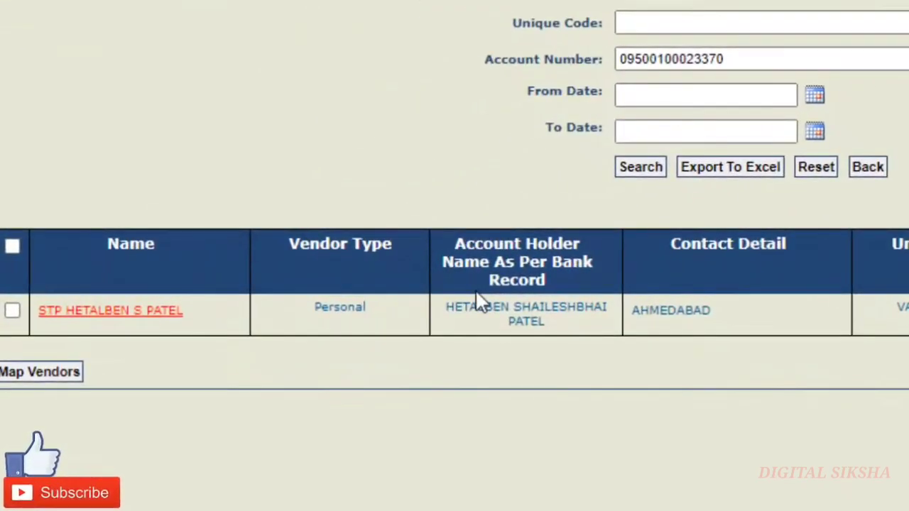
left_click(151, 313)
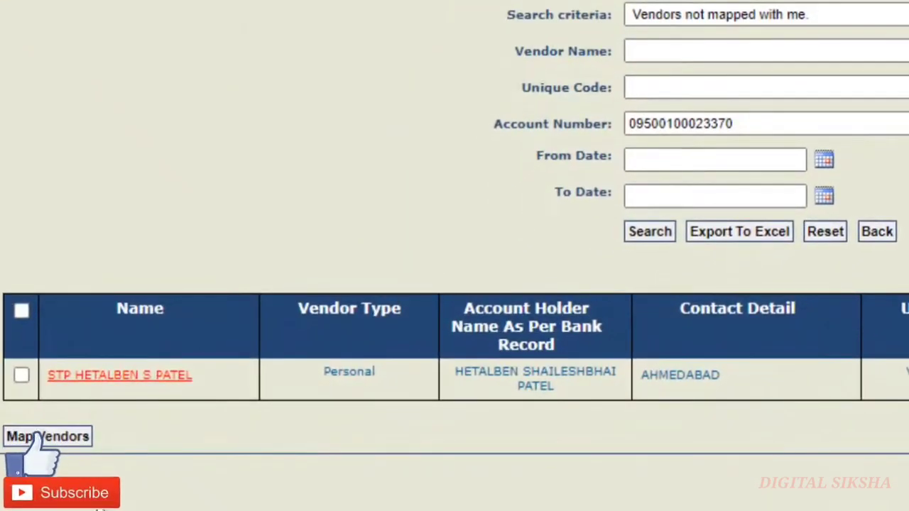
Tick the found vendor's checkbox and map it to the agency with Map Vendors.
left_click(23, 377)
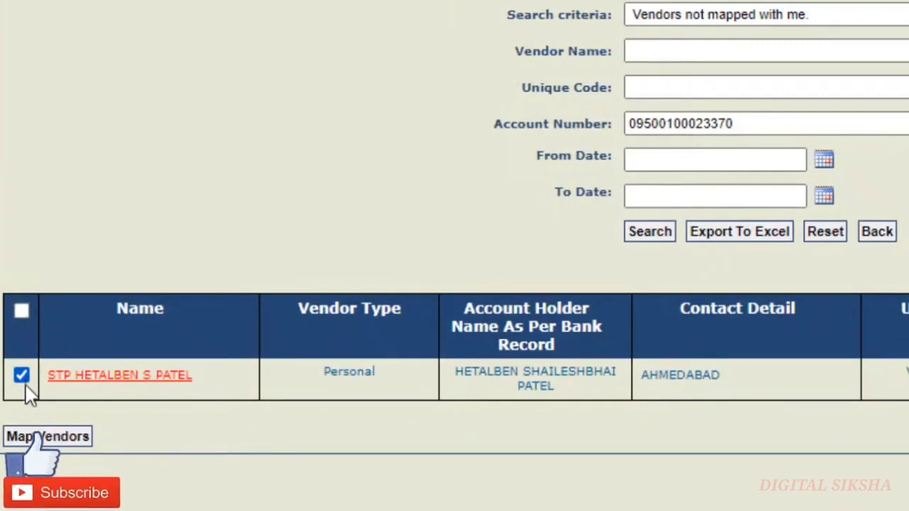
left_click(44, 440)
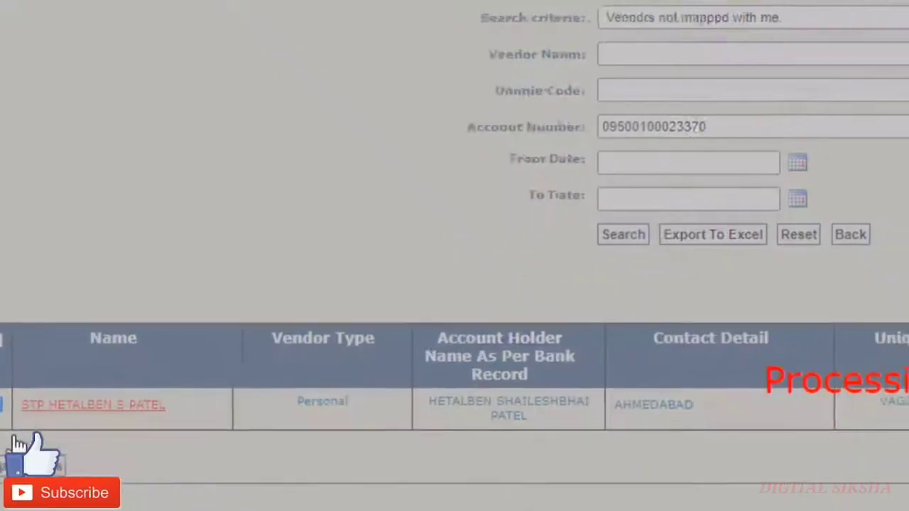